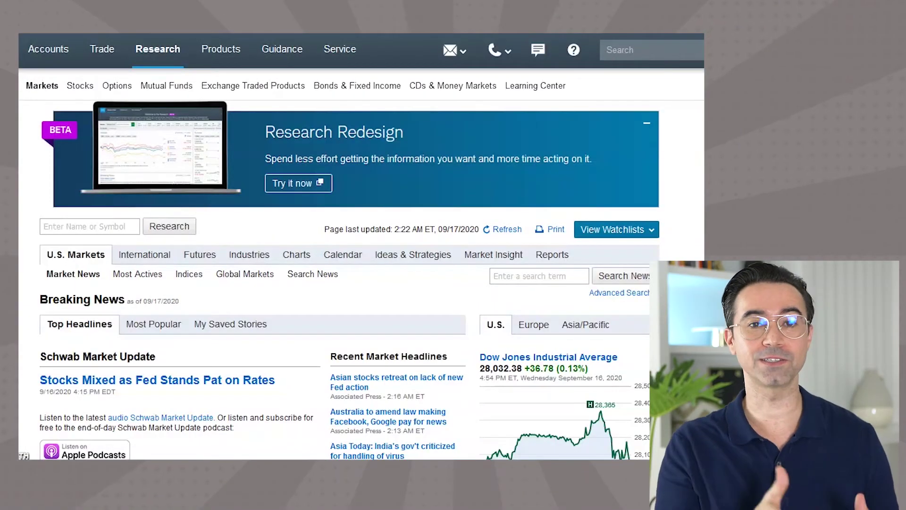
Go to Research's ETF Select List page and view 'How These ETFs Are Selected'
{"action": "left_click", "coordinate": [158, 47]}
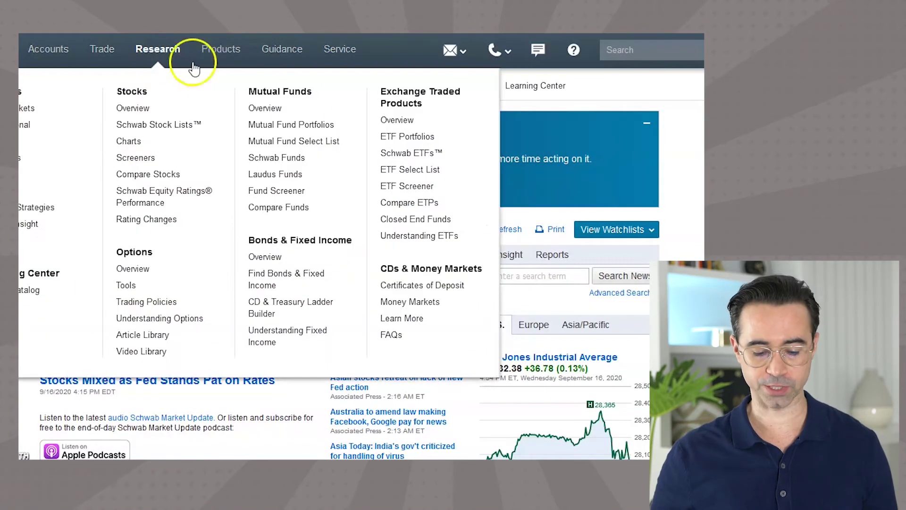
{"action": "left_click", "coordinate": [398, 171]}
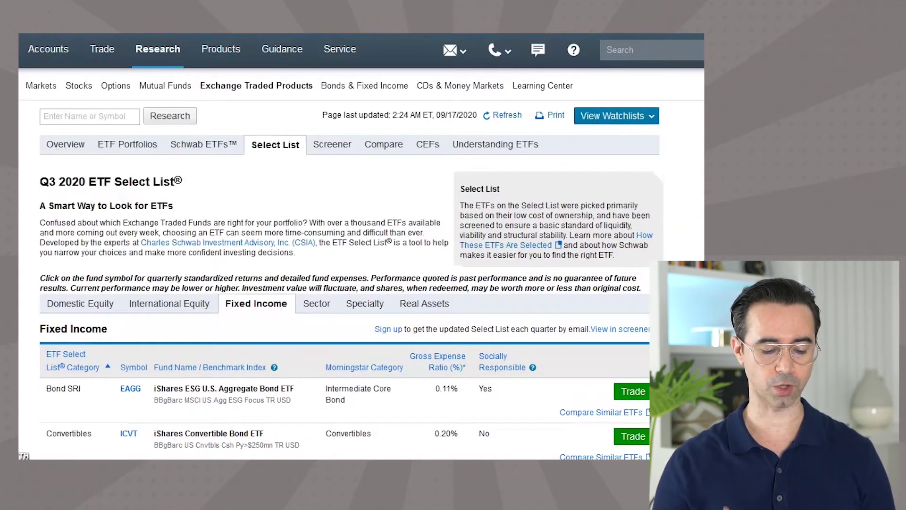
{"action": "left_click", "coordinate": [644, 235]}
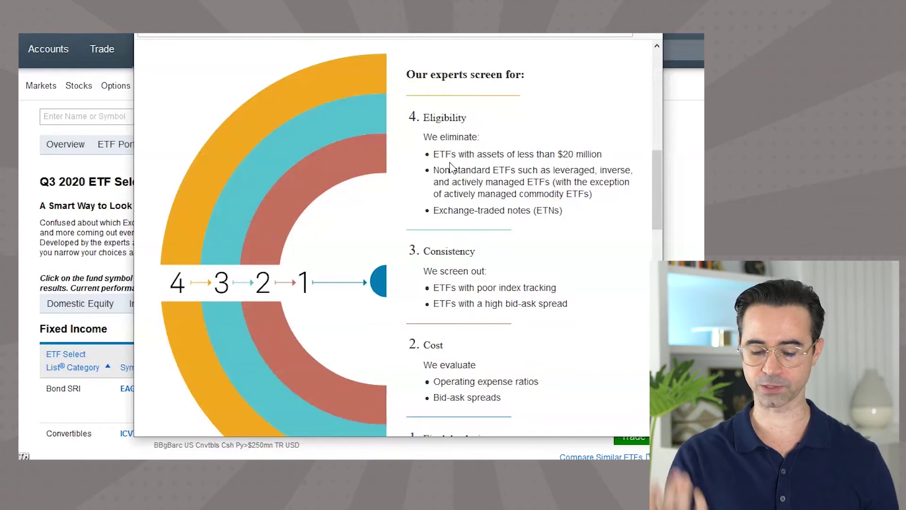
Read through the selection-criteria popup, highlighting the Consistency screening step, and close it
{"action": "scroll", "coordinate": [450, 168], "scroll_direction": "down", "scroll_amount": 1}
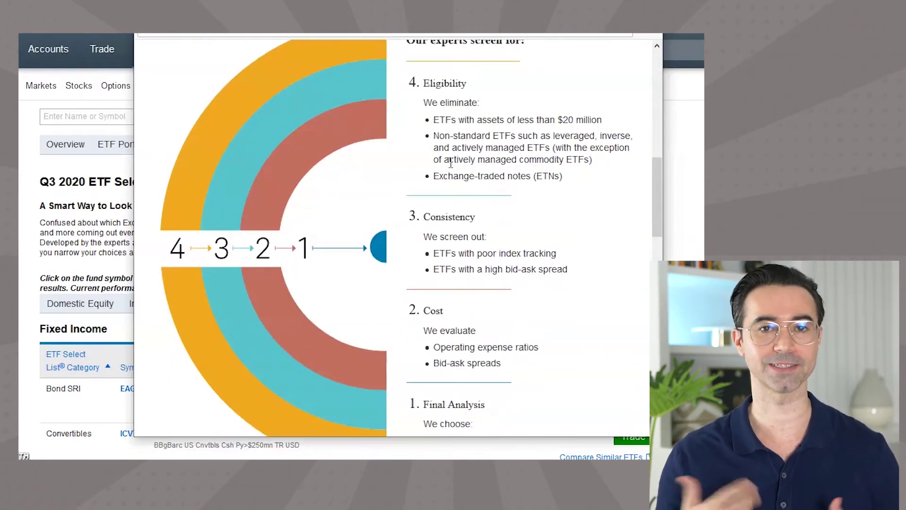
{"action": "scroll", "coordinate": [451, 162], "scroll_direction": "down", "scroll_amount": 1}
{"action": "left_click_drag", "start_coordinate": [433, 106], "coordinate": [552, 105]}
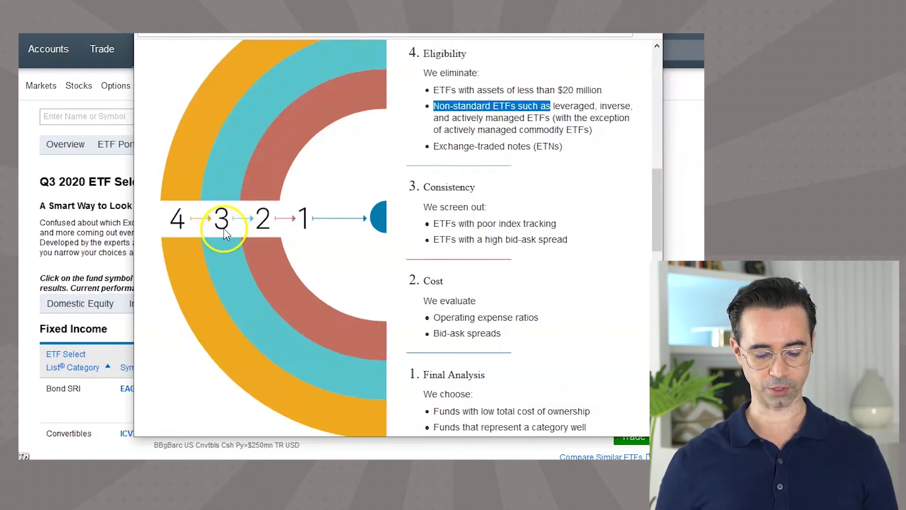
{"action": "double_click", "coordinate": [437, 187]}
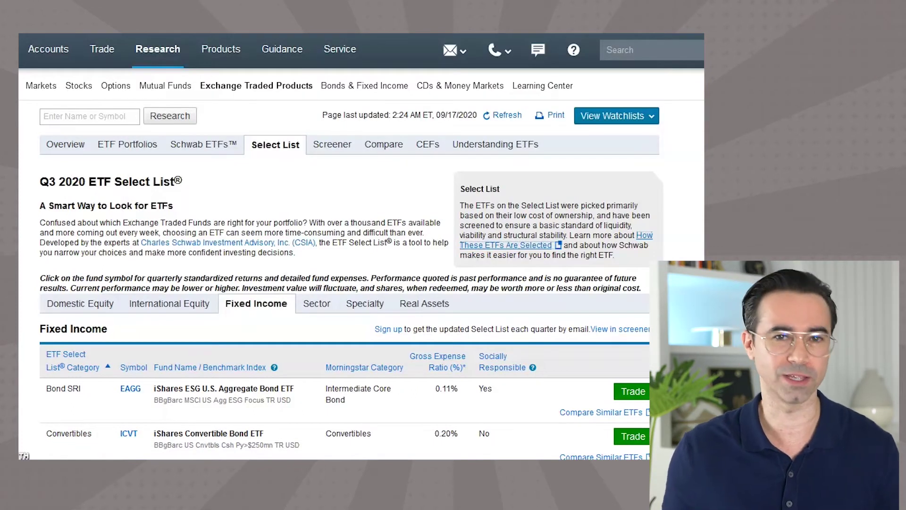
Open the 101 Select List ETFs, such as GLTR and SIVR, in the fund screener
{"action": "scroll", "coordinate": [349, 246], "scroll_direction": "down", "scroll_amount": 3}
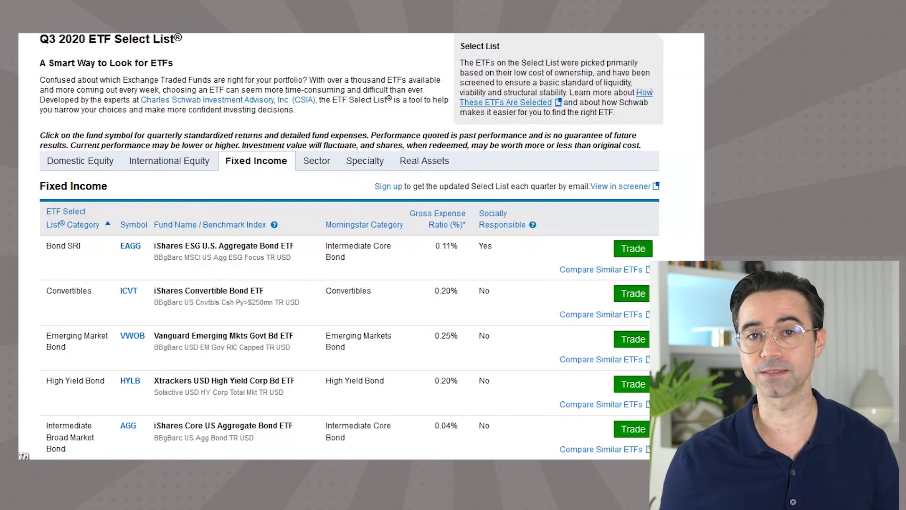
{"action": "scroll", "coordinate": [350, 246], "scroll_direction": "down", "scroll_amount": 3}
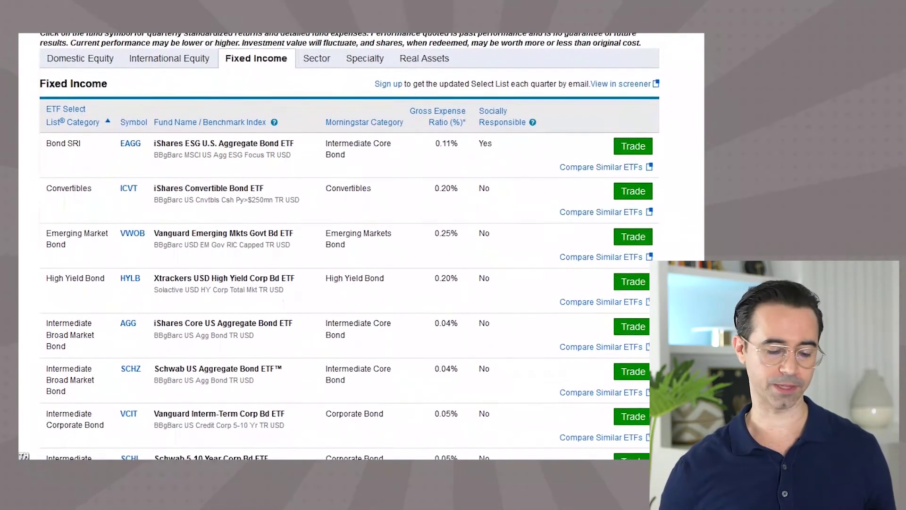
{"action": "scroll", "coordinate": [349, 245], "scroll_direction": "up", "scroll_amount": 3}
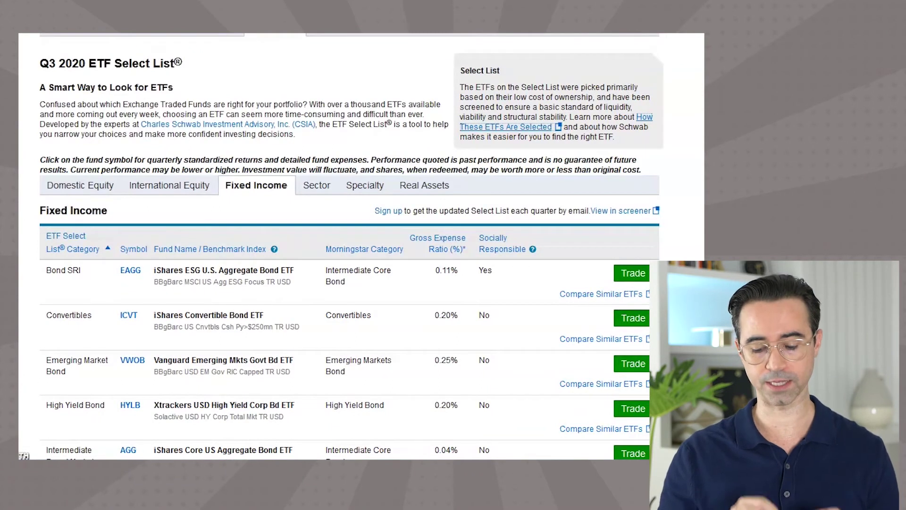
{"action": "left_click", "coordinate": [621, 211]}
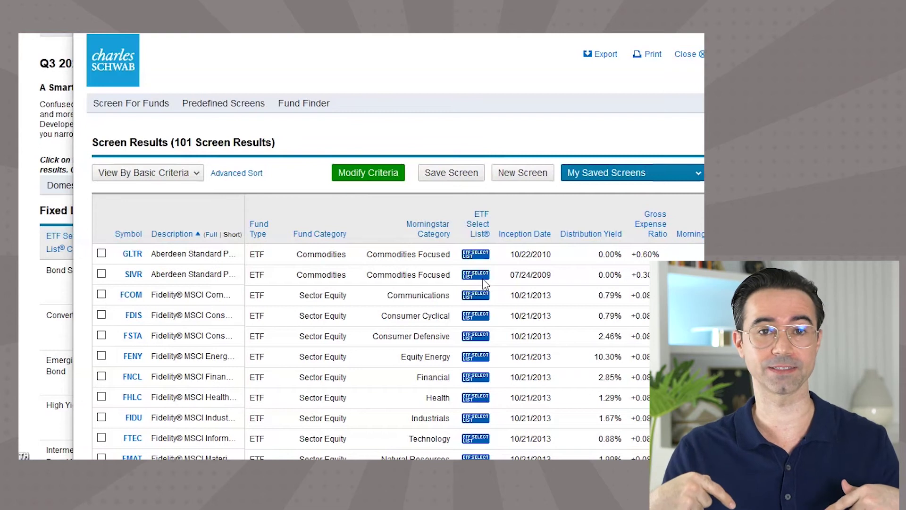
Add an Underlying Index criterion without choosing a benchmark and view the matches
{"action": "left_click", "coordinate": [369, 173]}
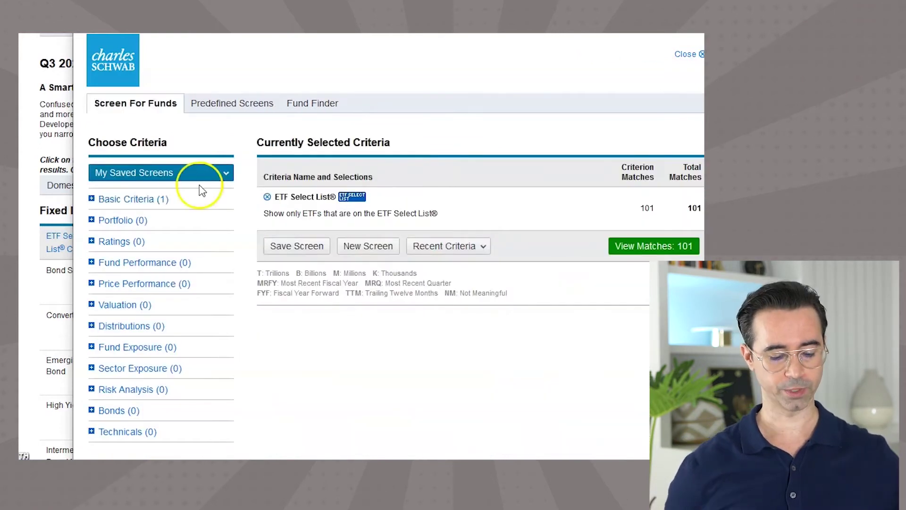
{"action": "left_click", "coordinate": [93, 197]}
{"action": "left_click", "coordinate": [117, 285]}
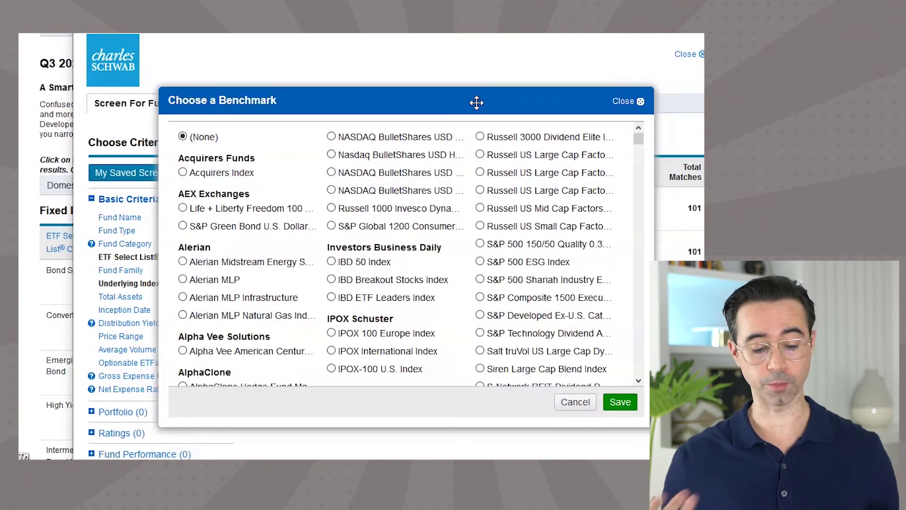
{"action": "left_click", "coordinate": [641, 101]}
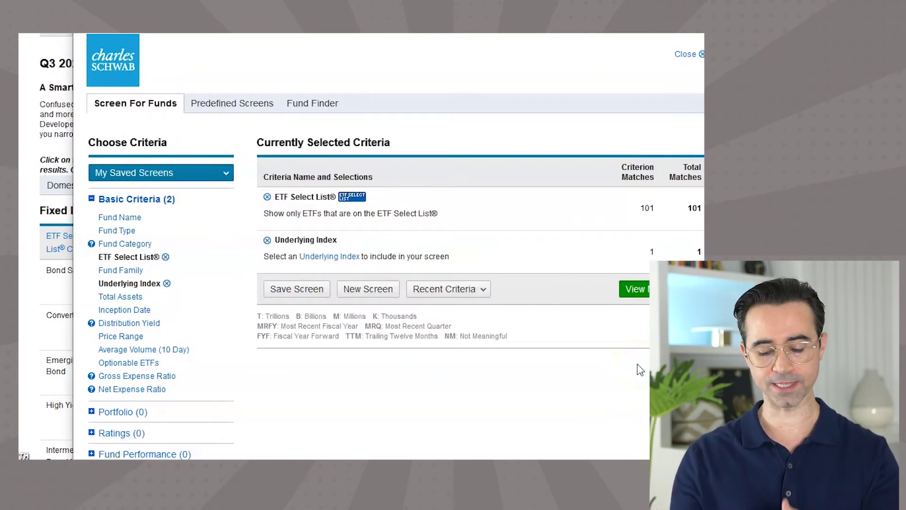
{"action": "left_click", "coordinate": [635, 289]}
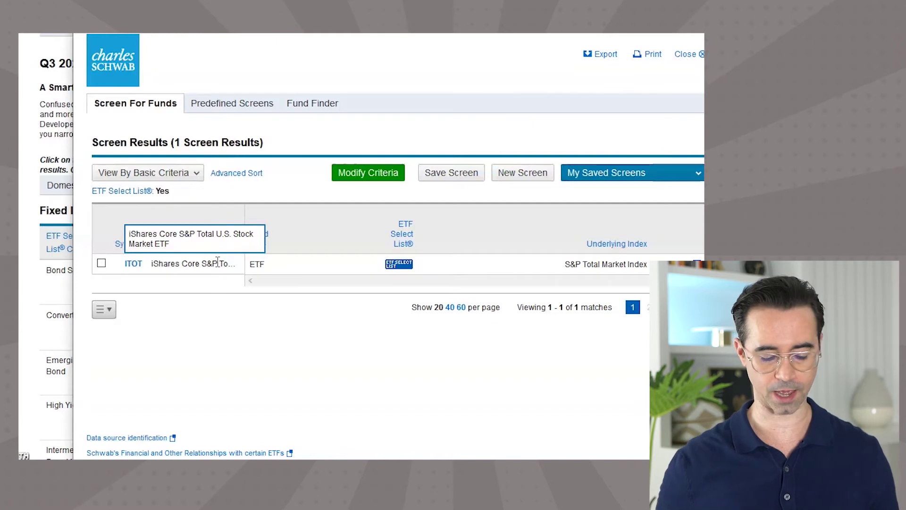
Inspect the single match ITOT, highlighting its underlying index name and opening its details
{"action": "left_click", "coordinate": [136, 285]}
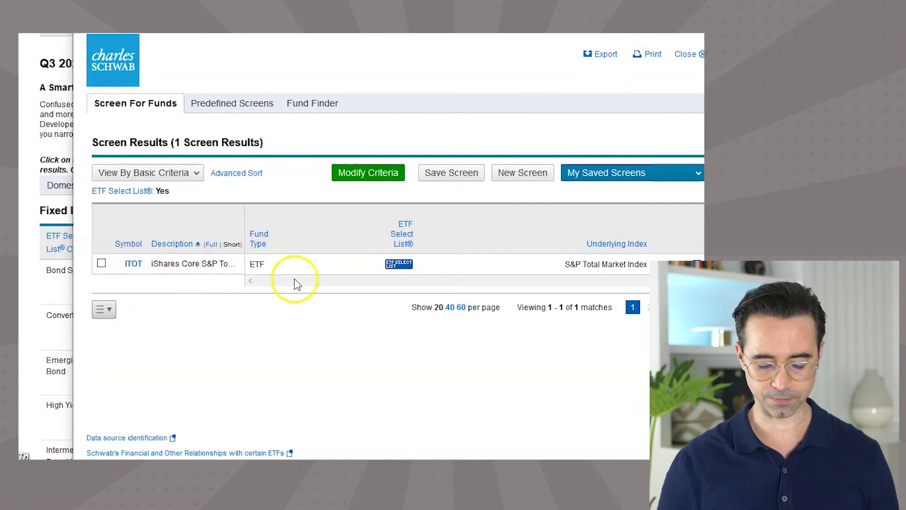
{"action": "left_click_drag", "start_coordinate": [570, 264], "coordinate": [661, 263]}
{"action": "left_click", "coordinate": [661, 262]}
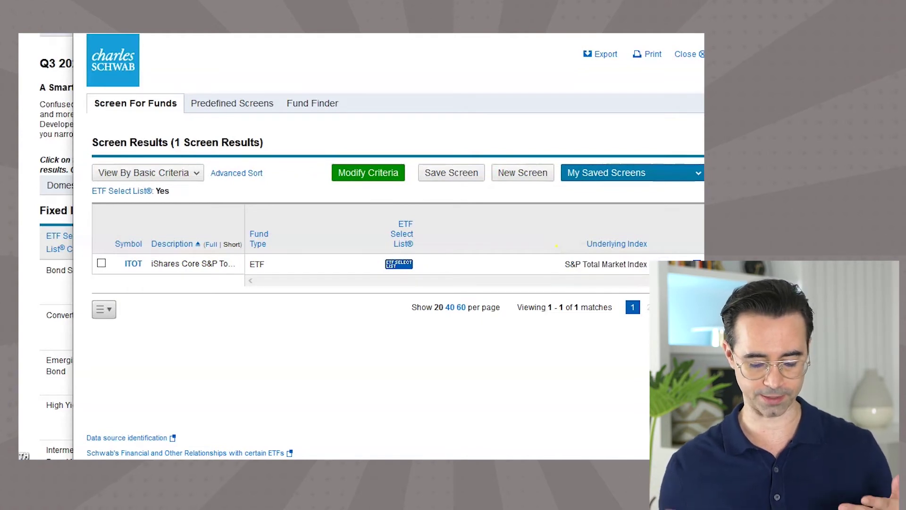
{"action": "left_click", "coordinate": [138, 265]}
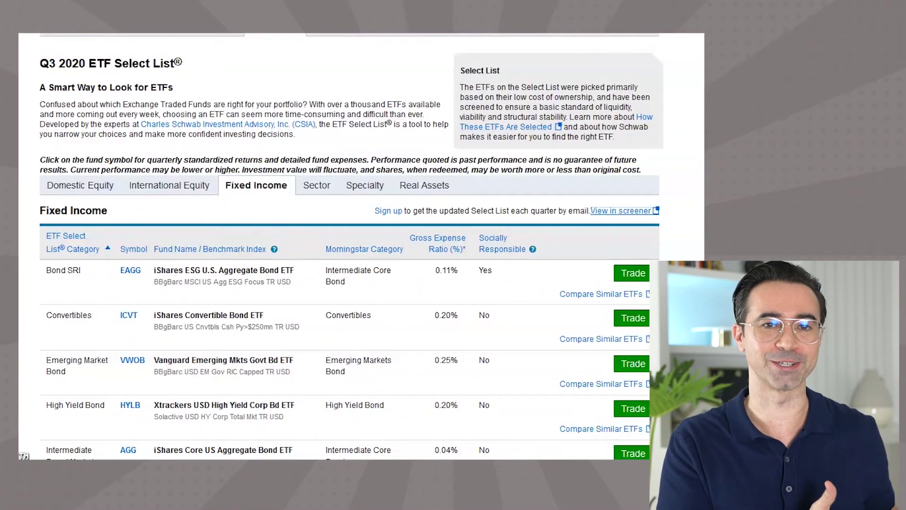
Go to the ETF Screener page under Research and expand Basic Criteria
{"action": "scroll", "coordinate": [330, 189], "scroll_direction": "up", "scroll_amount": 3}
{"action": "left_click", "coordinate": [144, 51]}
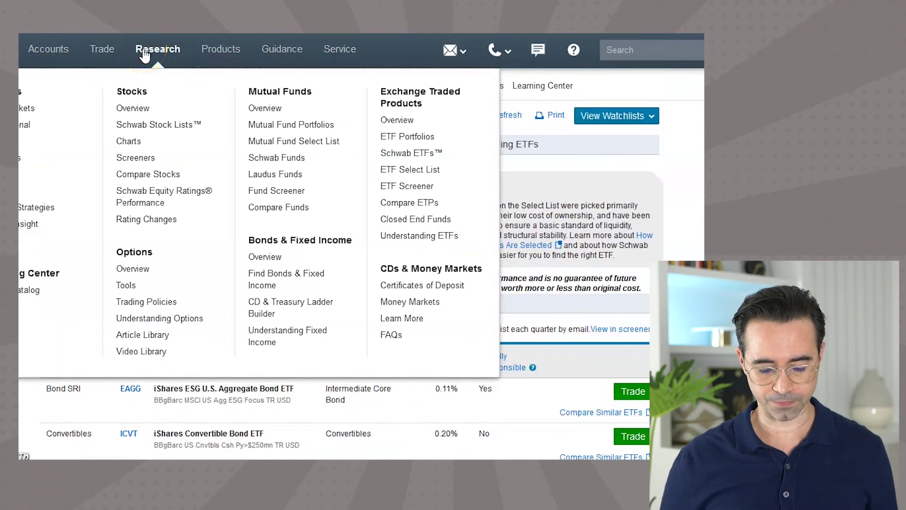
{"action": "left_click", "coordinate": [386, 102]}
{"action": "left_click", "coordinate": [407, 186]}
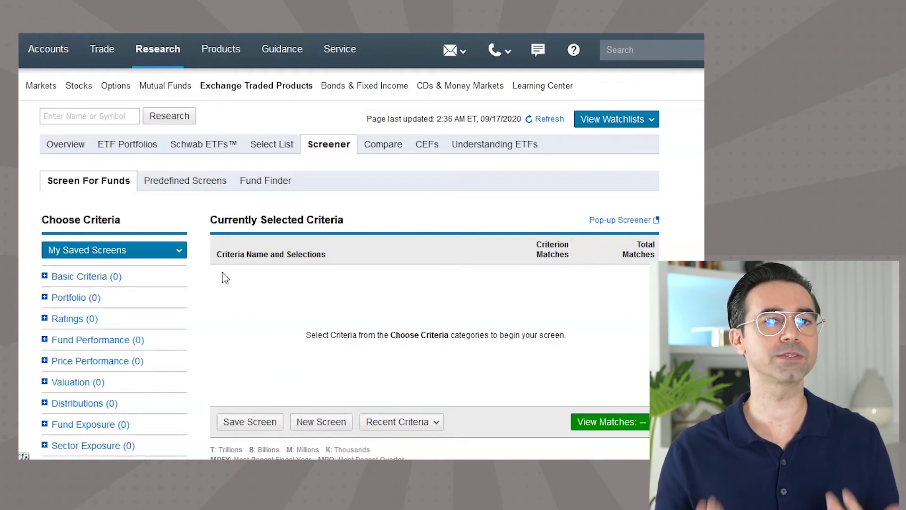
{"action": "left_click", "coordinate": [44, 277]}
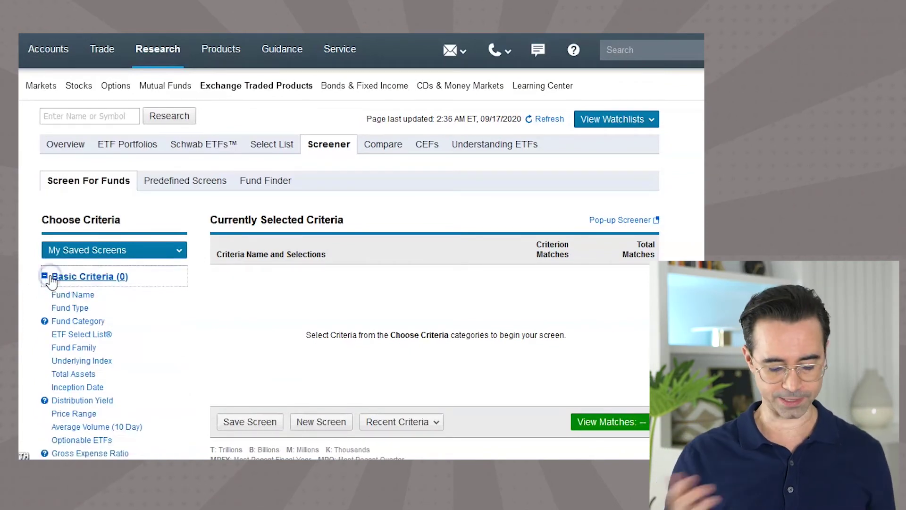
Add Total Assets over 100M and 10-day Average Volume ranges from 50K to 10M
{"action": "scroll", "coordinate": [46, 279], "scroll_direction": "down", "scroll_amount": 1}
{"action": "left_click", "coordinate": [60, 316]}
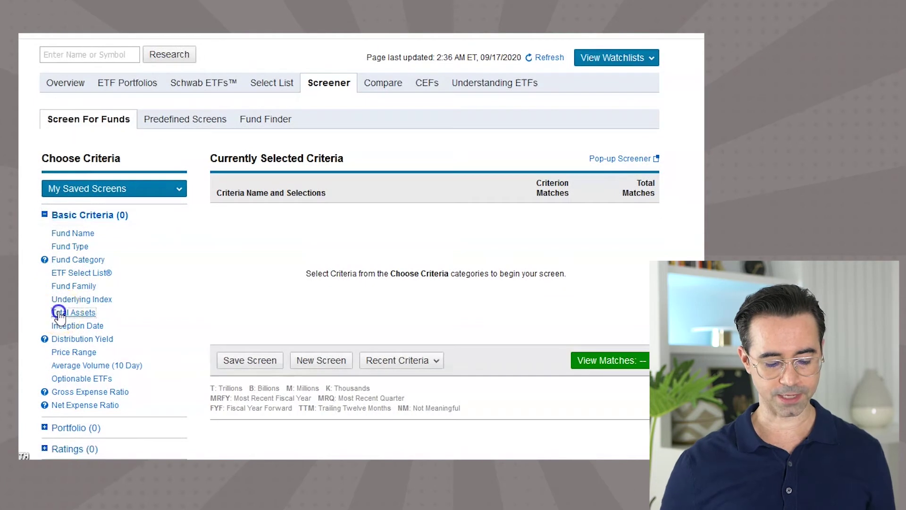
{"action": "left_click", "coordinate": [384, 264]}
{"action": "left_click", "coordinate": [61, 329]}
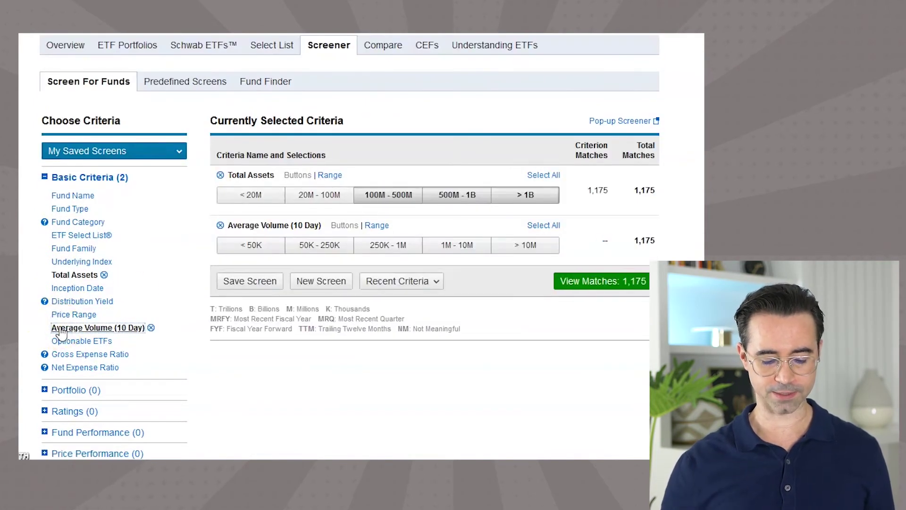
{"action": "left_click", "coordinate": [319, 245]}
{"action": "left_click", "coordinate": [388, 245]}
{"action": "left_click", "coordinate": [427, 244]}
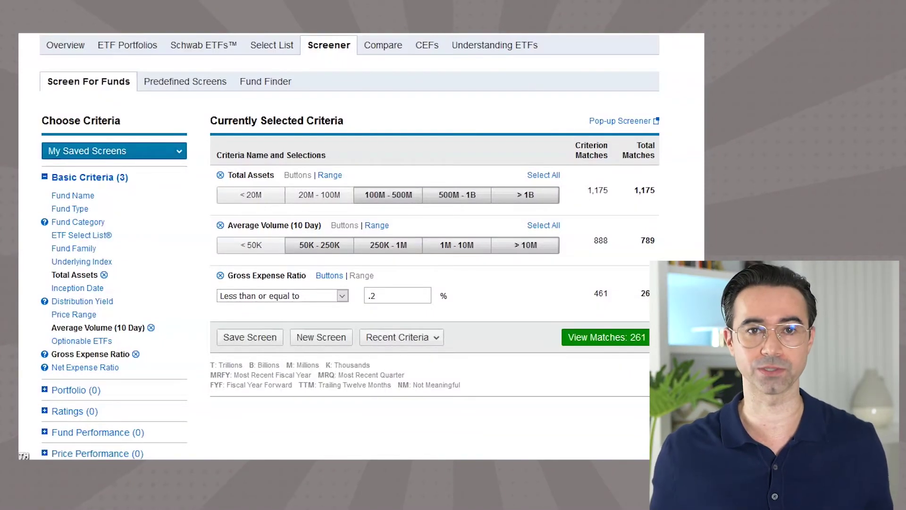
Add Financials from the Sector Exposure category as a screening criterion
{"action": "scroll", "coordinate": [44, 259], "scroll_direction": "down", "scroll_amount": 6}
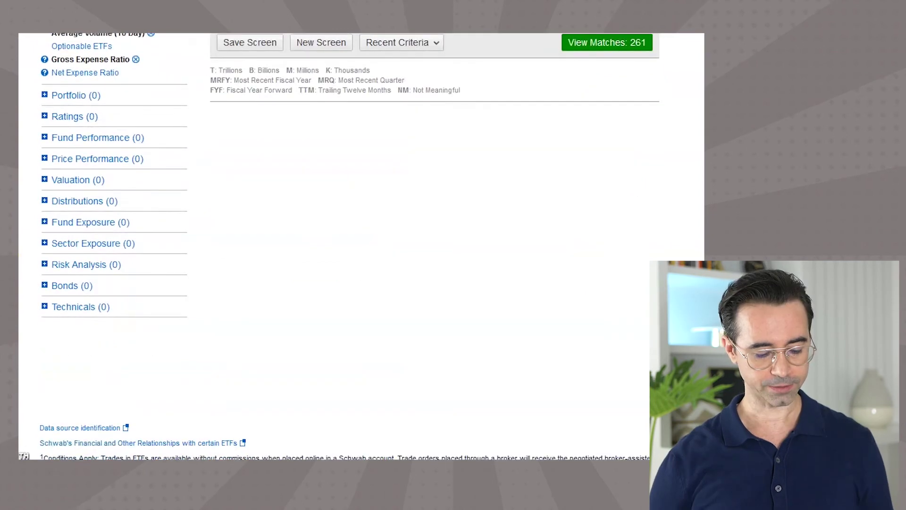
{"action": "left_click", "coordinate": [46, 244]}
{"action": "scroll", "coordinate": [49, 249], "scroll_direction": "up", "scroll_amount": 1}
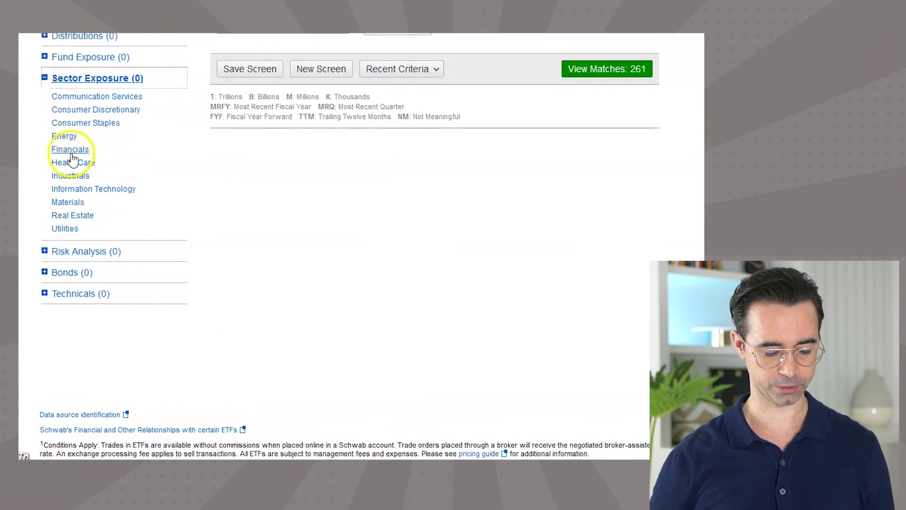
{"action": "left_click", "coordinate": [70, 150]}
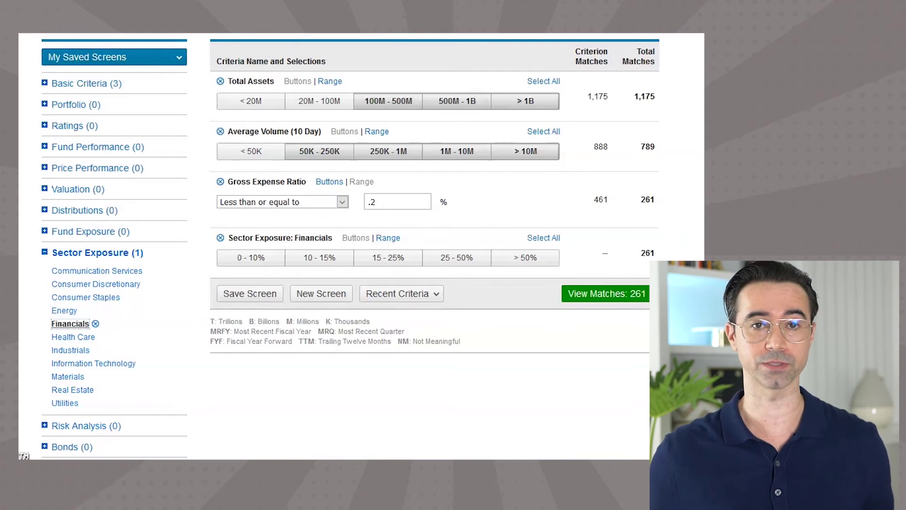
Require Financials exposure of at least 100% and list the 8 matching ETFs, including FNCL
{"action": "left_click", "coordinate": [390, 240]}
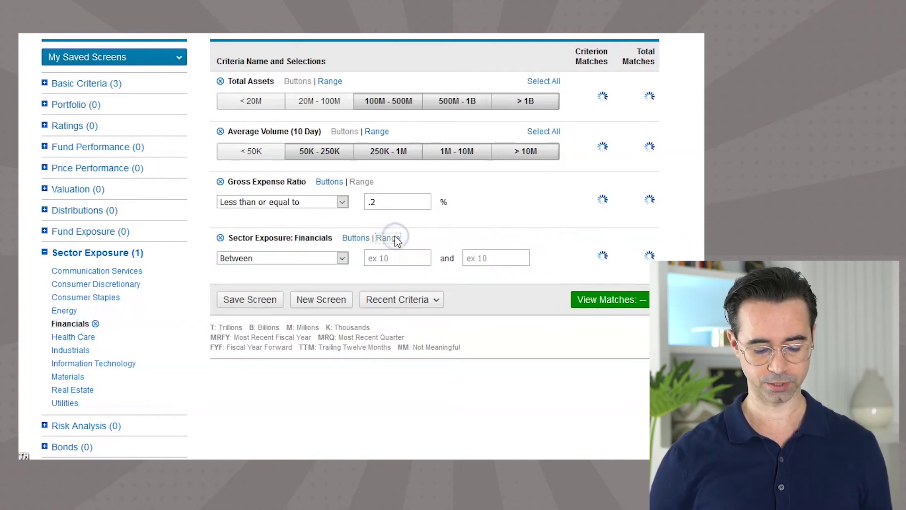
{"action": "left_click", "coordinate": [343, 258]}
{"action": "left_click", "coordinate": [354, 298]}
{"action": "left_click", "coordinate": [396, 258]}
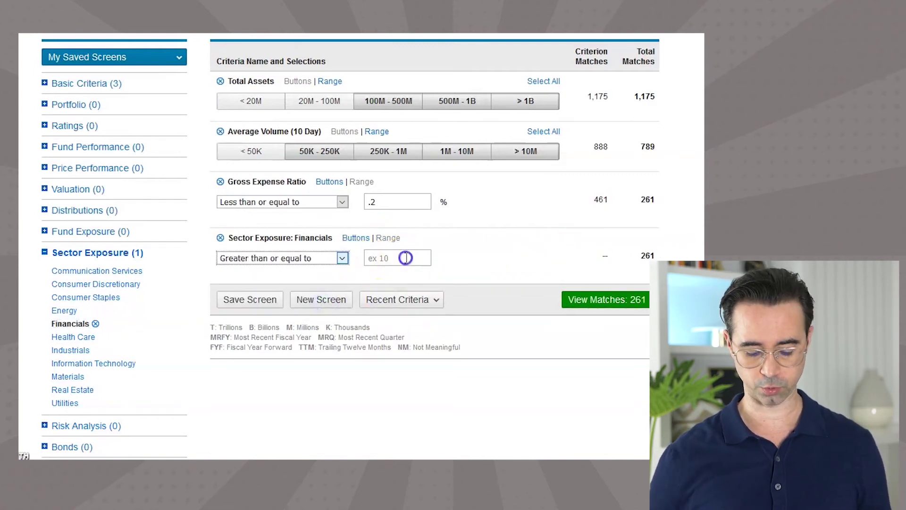
{"action": "type", "text": "100"}
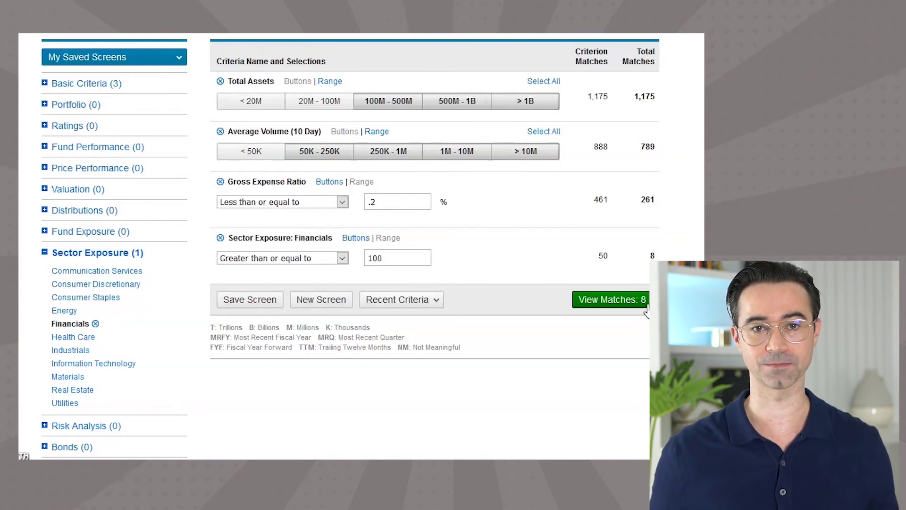
{"action": "left_click", "coordinate": [611, 299]}
{"action": "left_click_drag", "start_coordinate": [518, 199], "coordinate": [501, 200]}
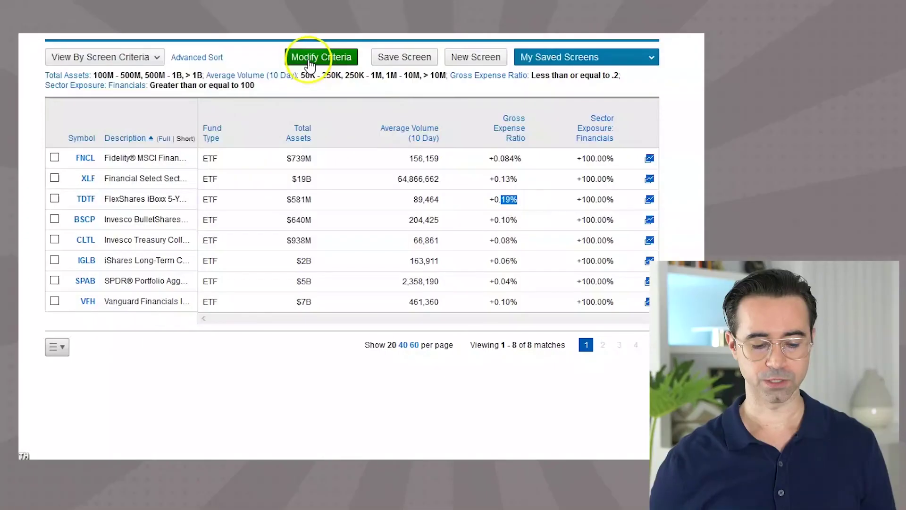
Add the ETF Select List® criterion from Basic Criteria, leaving FNCL as the only match
{"action": "left_click", "coordinate": [312, 57]}
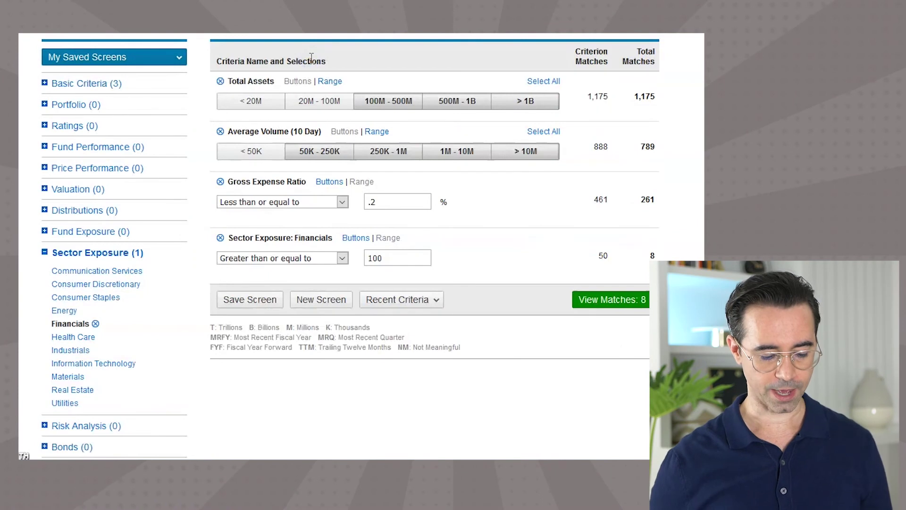
{"action": "left_click", "coordinate": [45, 83]}
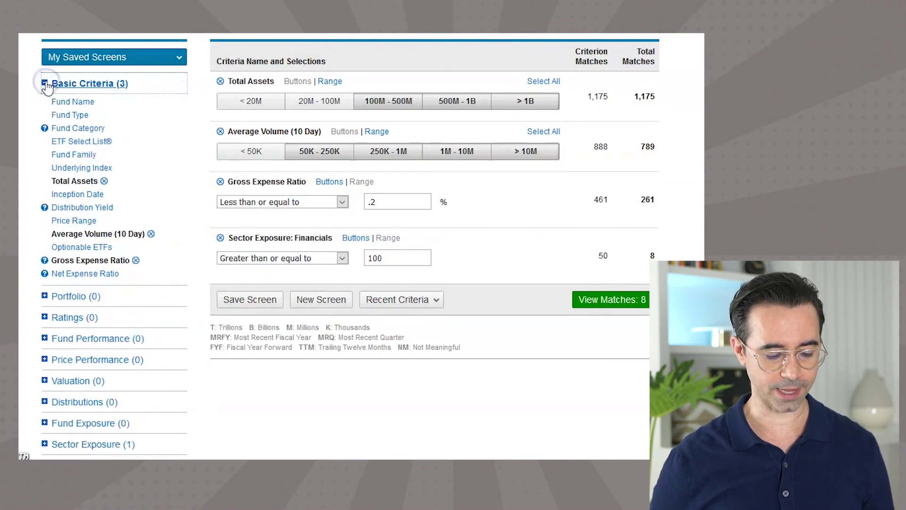
{"action": "left_click", "coordinate": [82, 143]}
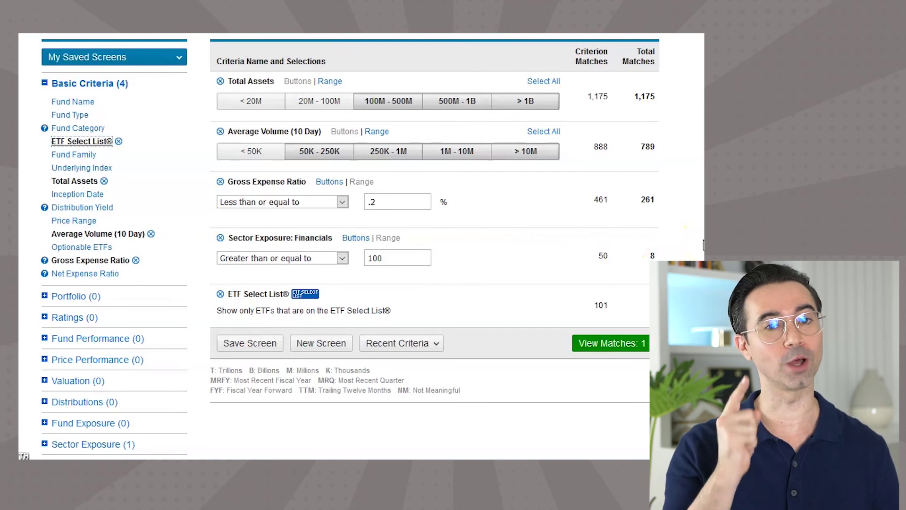
{"action": "left_click", "coordinate": [629, 345]}
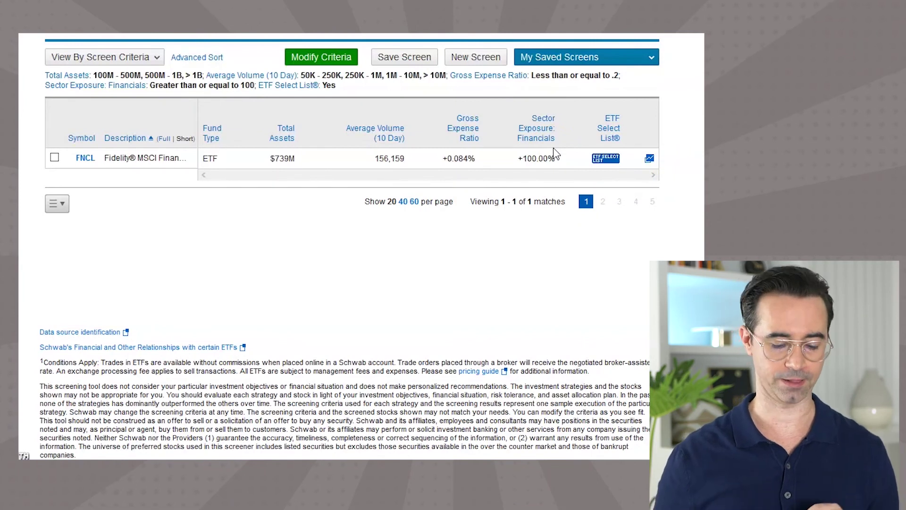
{"action": "left_click_drag", "start_coordinate": [479, 161], "coordinate": [454, 163]}
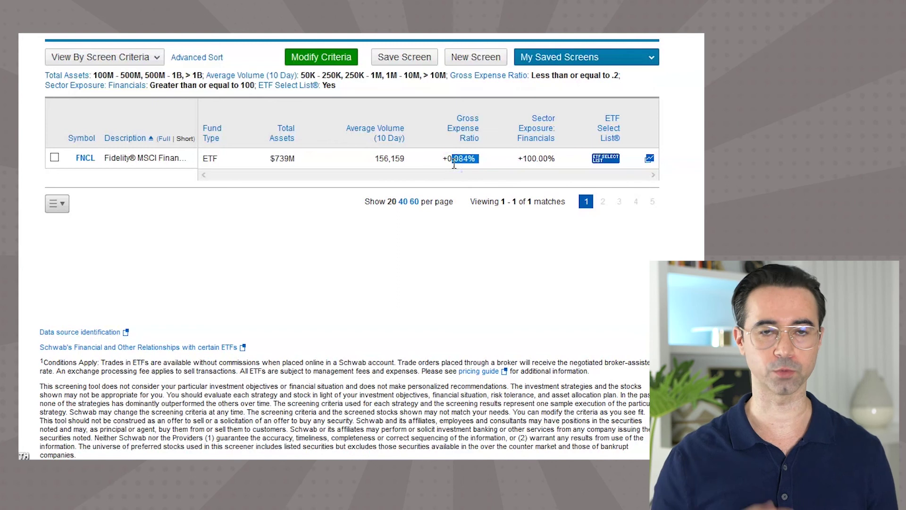
{"action": "left_click_drag", "start_coordinate": [291, 158], "coordinate": [269, 165]}
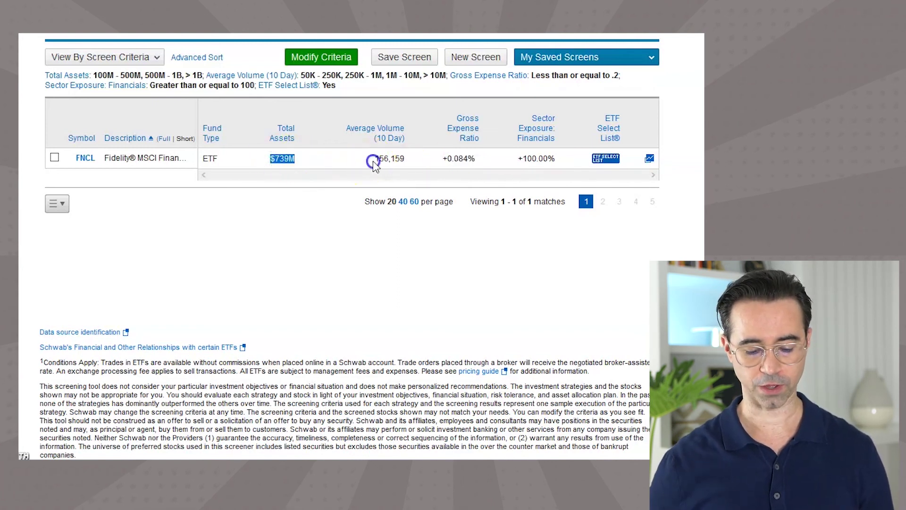
{"action": "left_click_drag", "start_coordinate": [372, 160], "coordinate": [411, 163]}
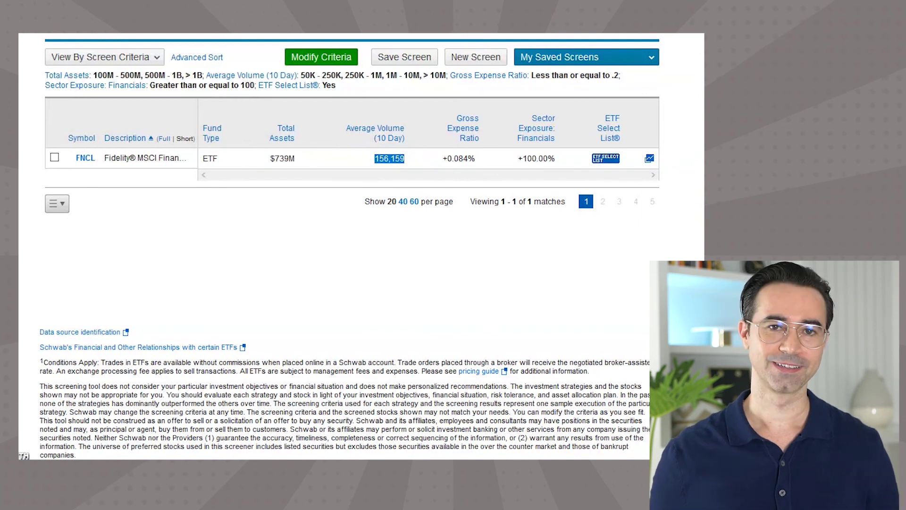